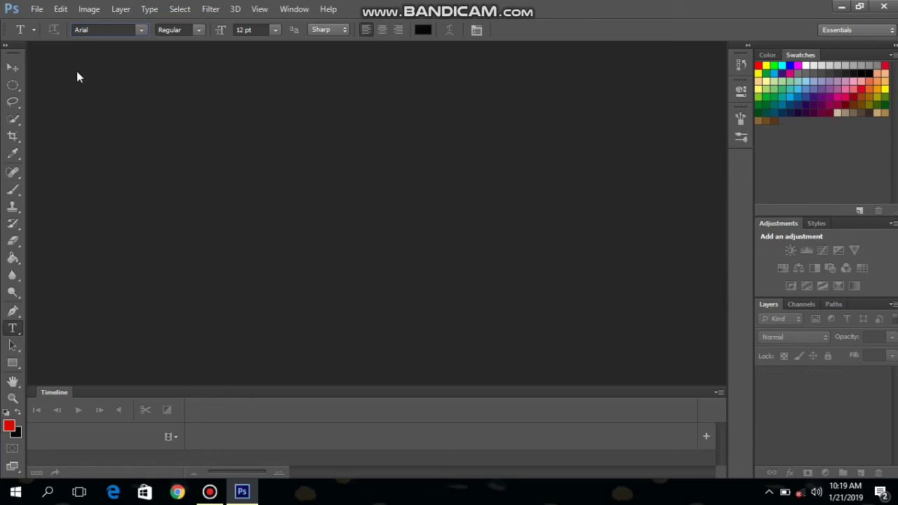
# Open the fiery hand image images (5).jpeg.
pyautogui.click(36, 13)
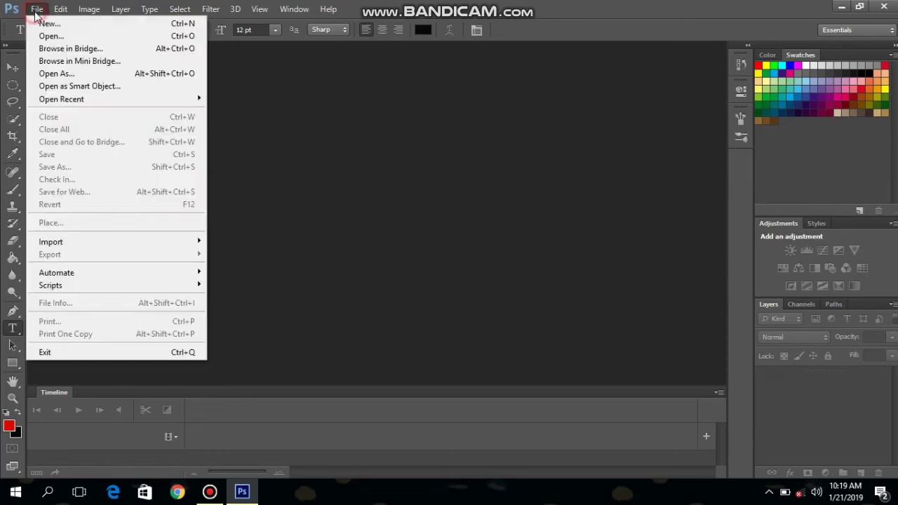
pyautogui.click(48, 36)
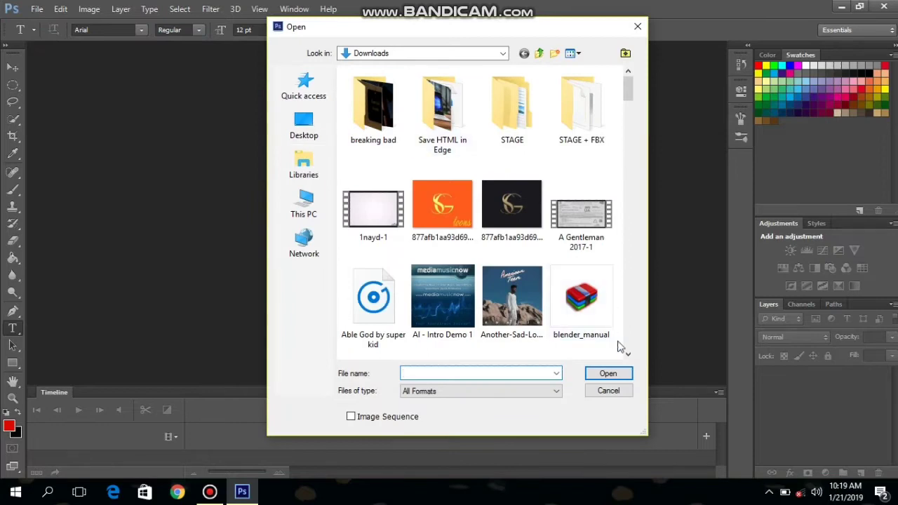
pyautogui.click(628, 354)
pyautogui.moveTo(629, 355); pyautogui.dragTo(634, 356)
pyautogui.click(593, 306)
pyautogui.click(614, 374)
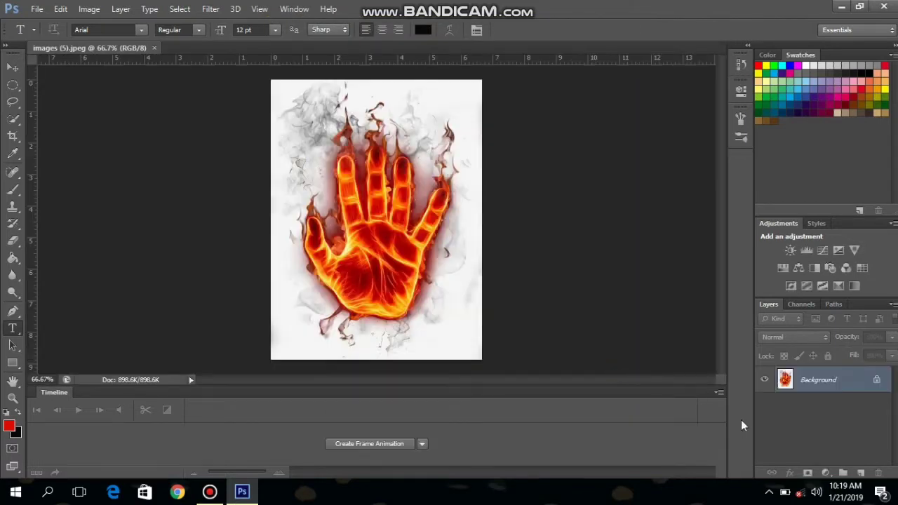
# Convert the Background to Layer 0 and start a new text layer on the hand.
pyautogui.doubleClick(877, 380)
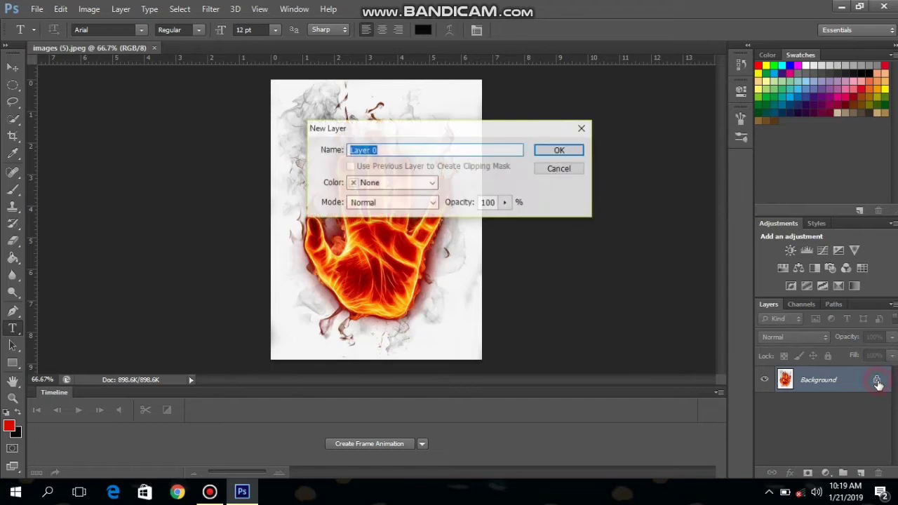
pyautogui.click(565, 149)
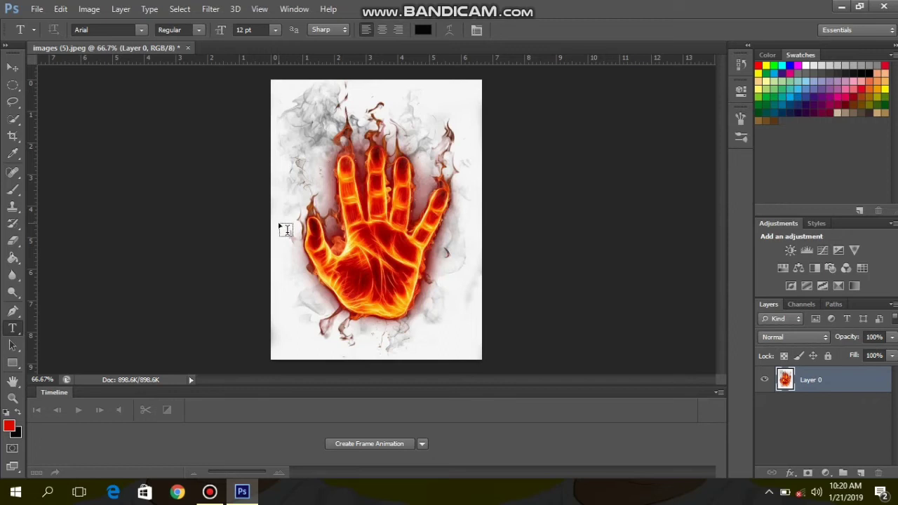
pyautogui.click(314, 232)
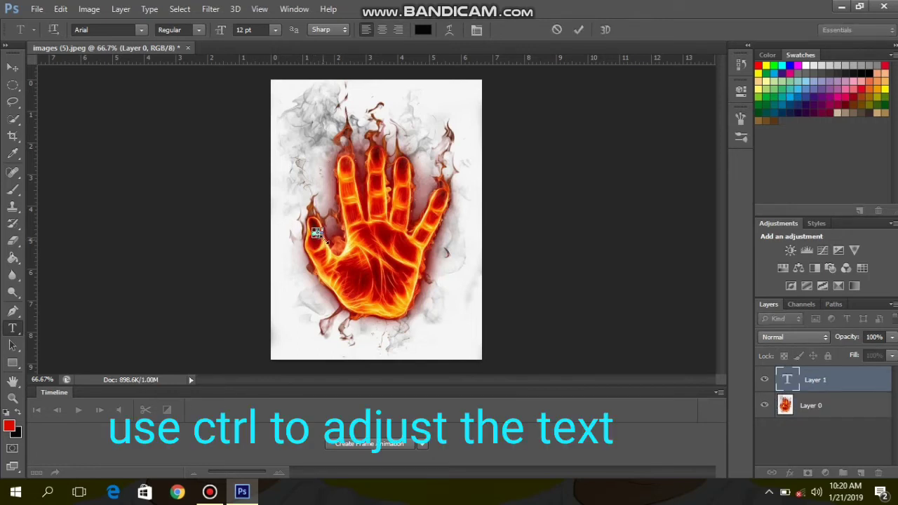
# Enlarge the typed ray text to about 80 pt and capitalize it to 'Ray'.
pyautogui.moveTo(344, 246)
pyautogui.mouseDown()
pyautogui.moveTo(463, 277)
pyautogui.moveTo(438, 272)
pyautogui.mouseUp()
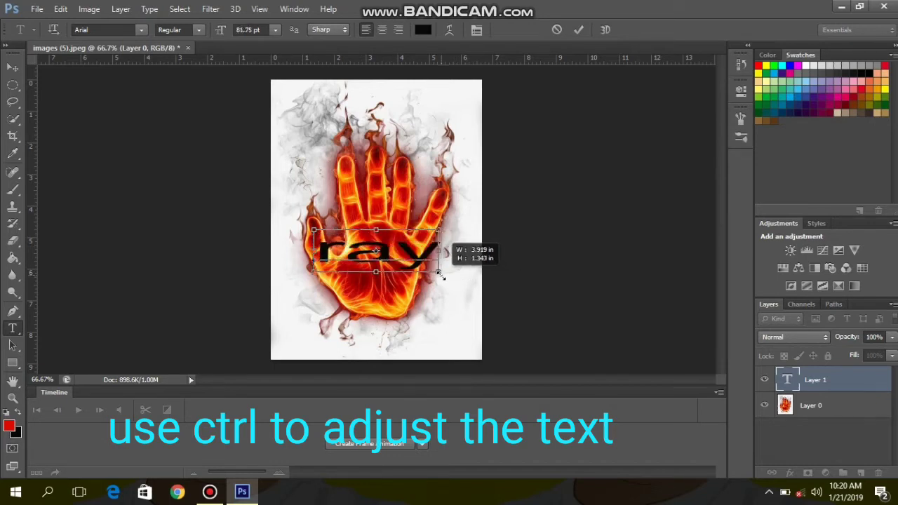
pyautogui.moveTo(438, 272); pyautogui.dragTo(440, 277)
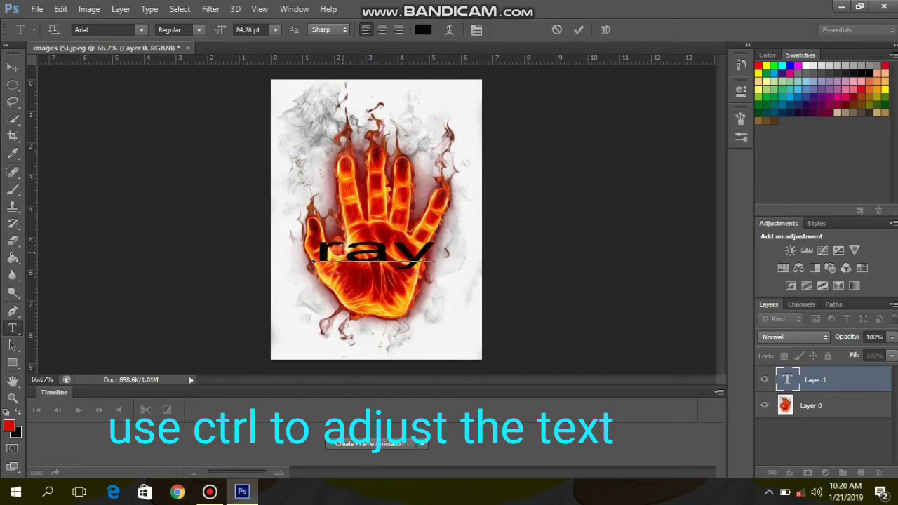
pyautogui.hotkey('shift', 'Right')
pyautogui.write('R')
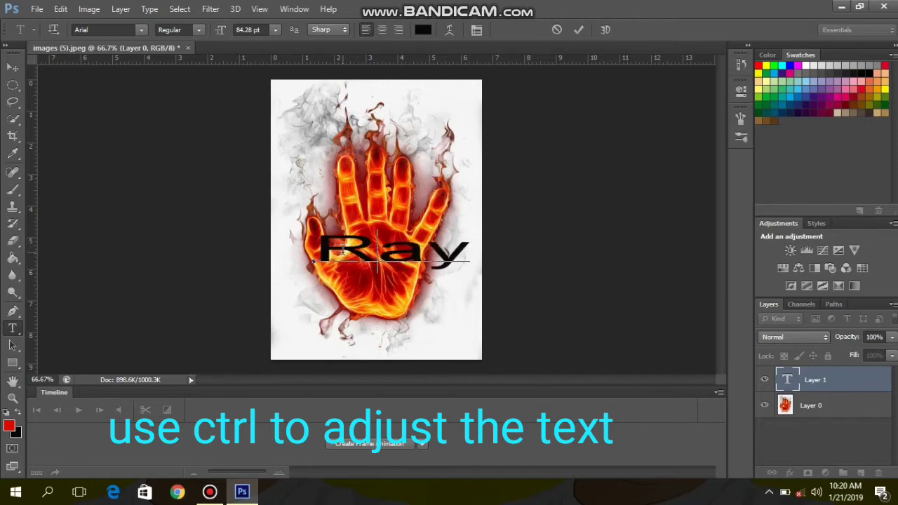
# Narrow the Ray text, position it across the palm, and commit it.
pyautogui.press('ctrl')
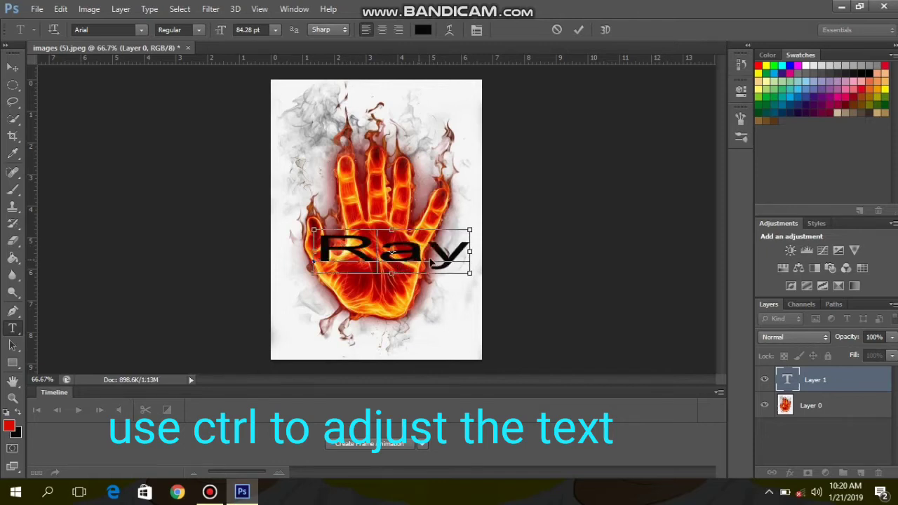
pyautogui.moveTo(402, 244); pyautogui.dragTo(386, 242)
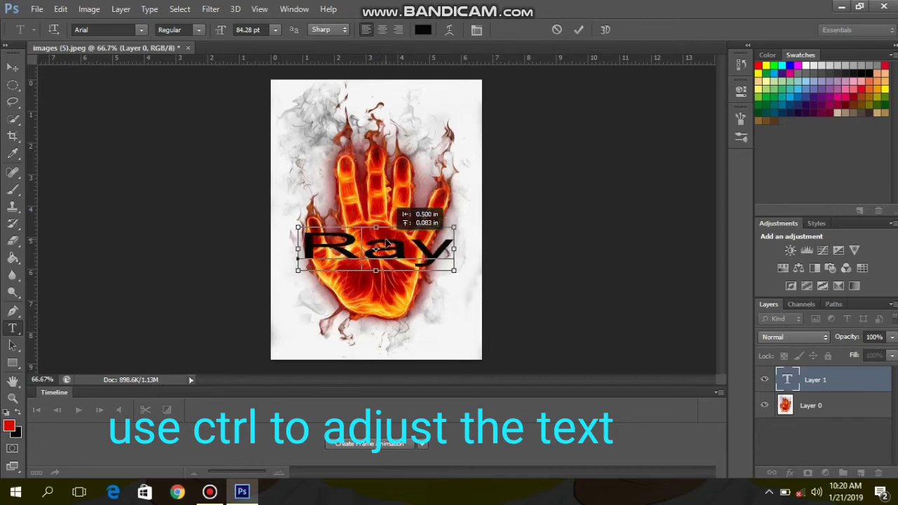
pyautogui.moveTo(386, 243); pyautogui.dragTo(387, 244)
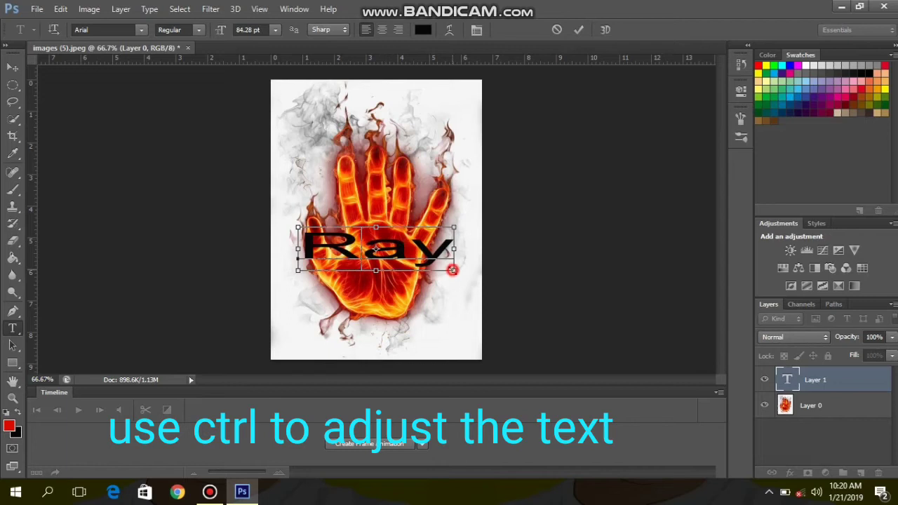
pyautogui.moveTo(453, 270); pyautogui.dragTo(438, 271)
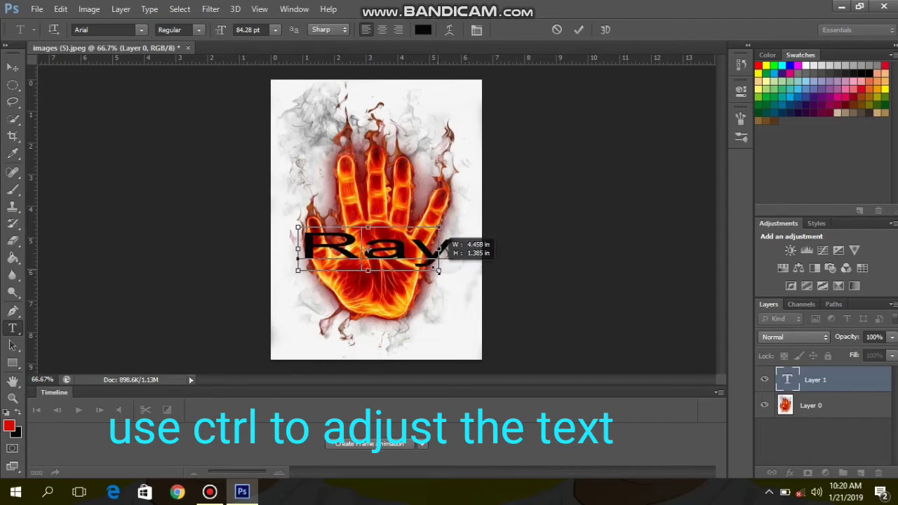
pyautogui.moveTo(438, 271); pyautogui.dragTo(427, 270)
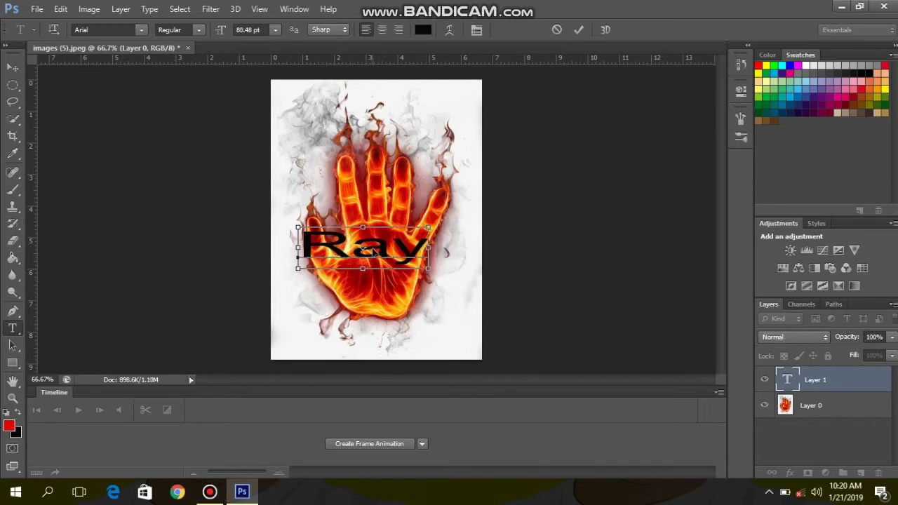
pyautogui.moveTo(365, 249)
pyautogui.mouseDown()
pyautogui.moveTo(386, 253)
pyautogui.moveTo(369, 249)
pyautogui.mouseUp()
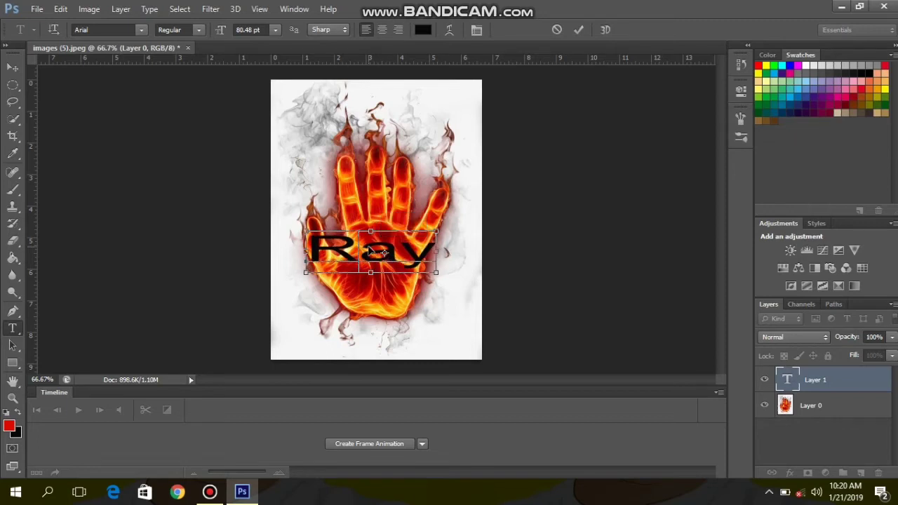
pyautogui.click(578, 30)
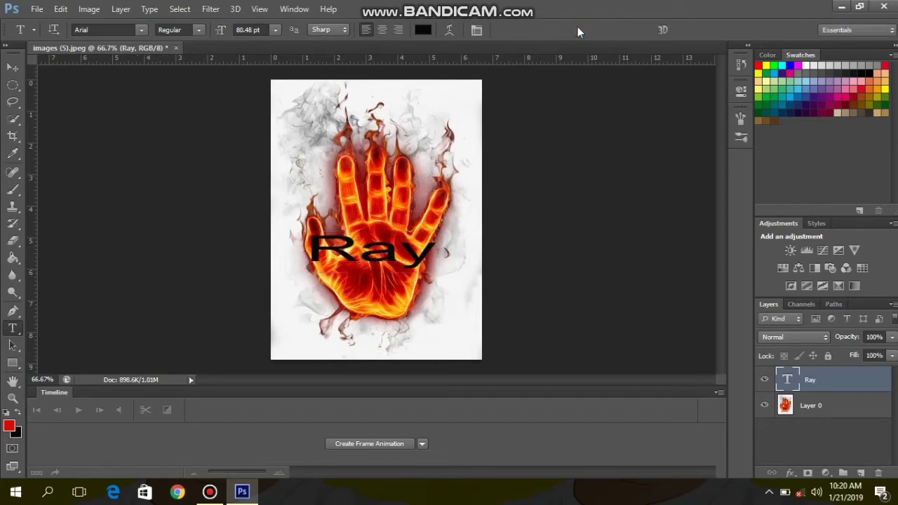
# Give Ray a drop shadow, outer glow, red color overlay and satin in Blending Options.
pyautogui.rightClick(832, 388)
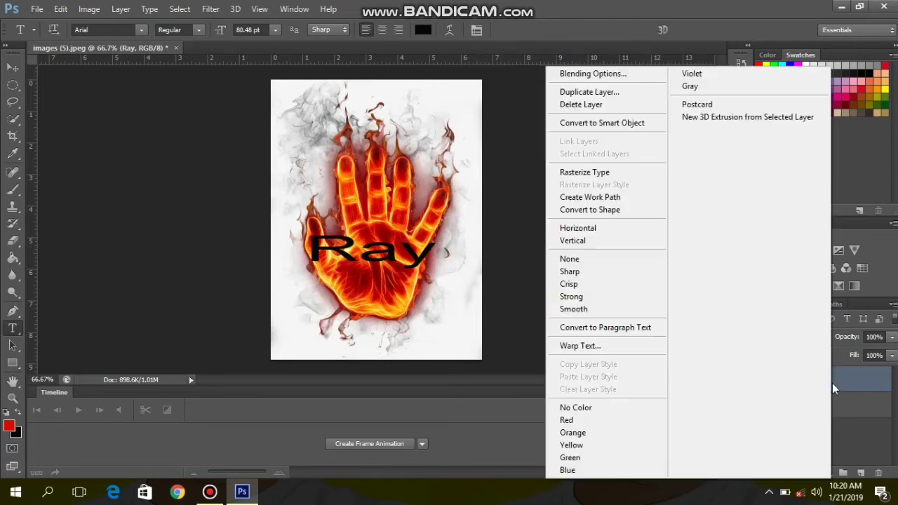
pyautogui.click(582, 74)
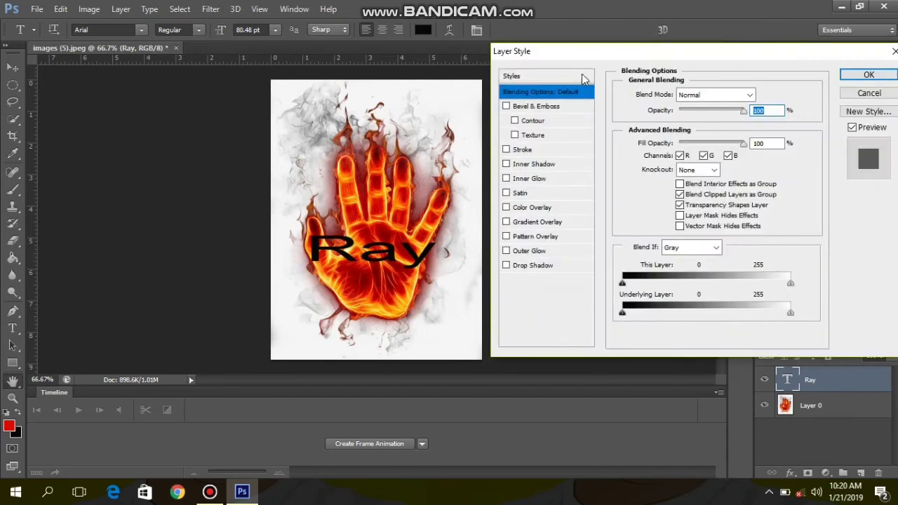
pyautogui.click(507, 265)
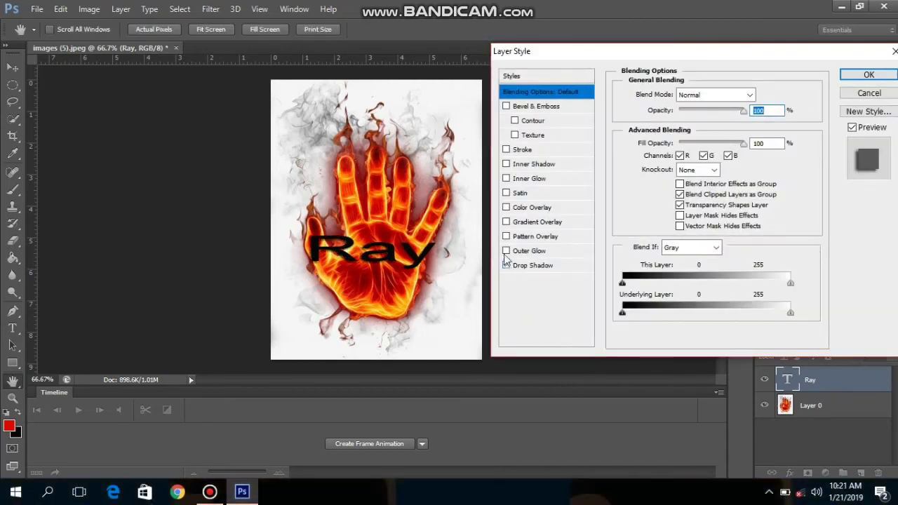
pyautogui.click(506, 251)
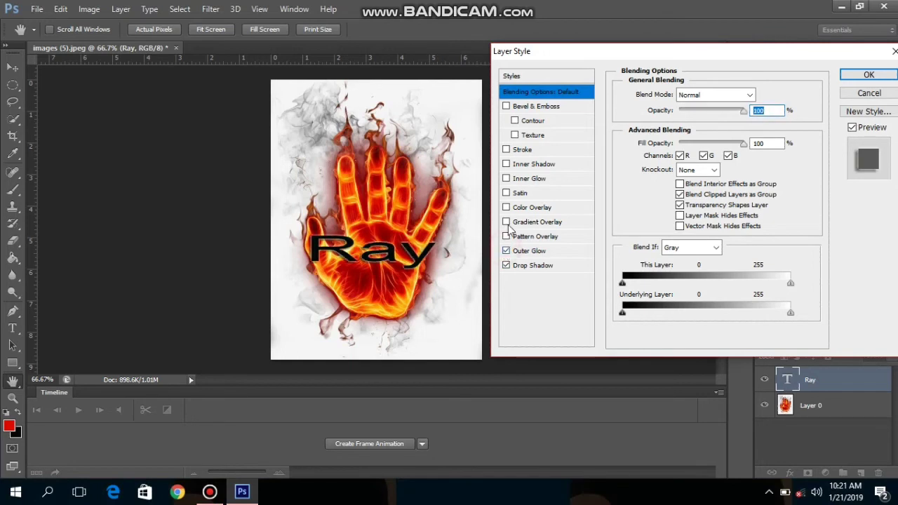
pyautogui.click(506, 237)
pyautogui.click(507, 238)
pyautogui.click(506, 208)
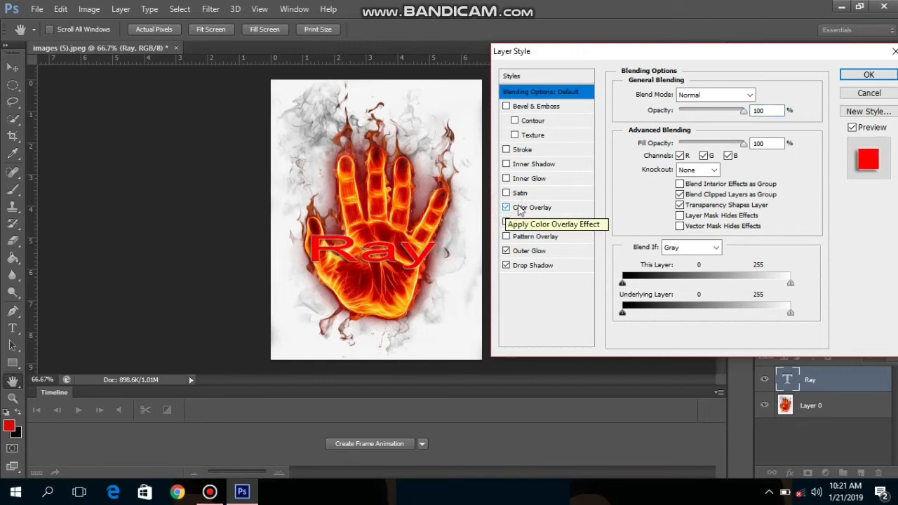
pyautogui.click(506, 192)
# Add an inner shadow, dark stroke, and bevel and emboss with contour to Ray.
pyautogui.click(506, 178)
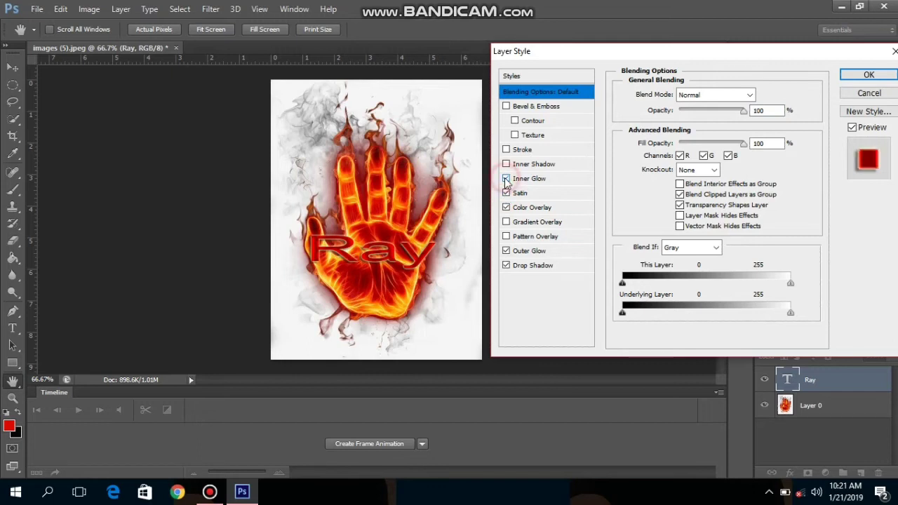
pyautogui.click(506, 165)
pyautogui.click(506, 150)
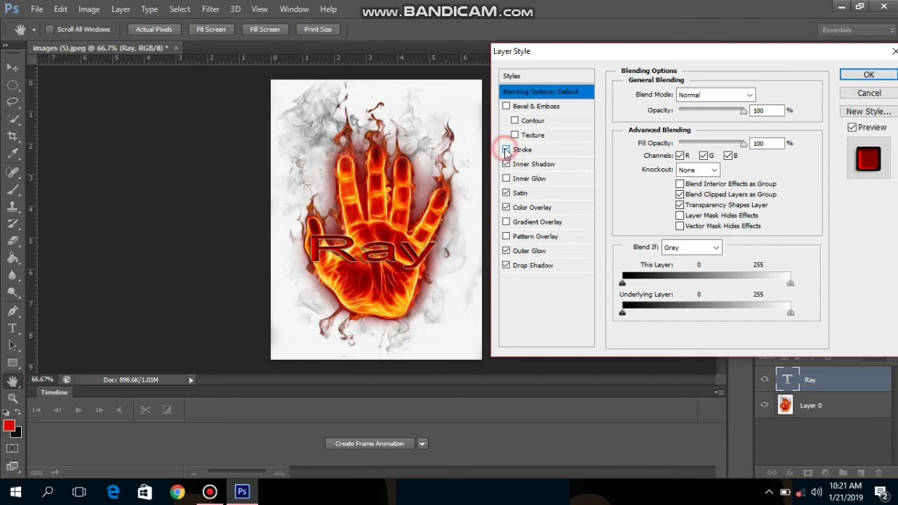
pyautogui.click(506, 106)
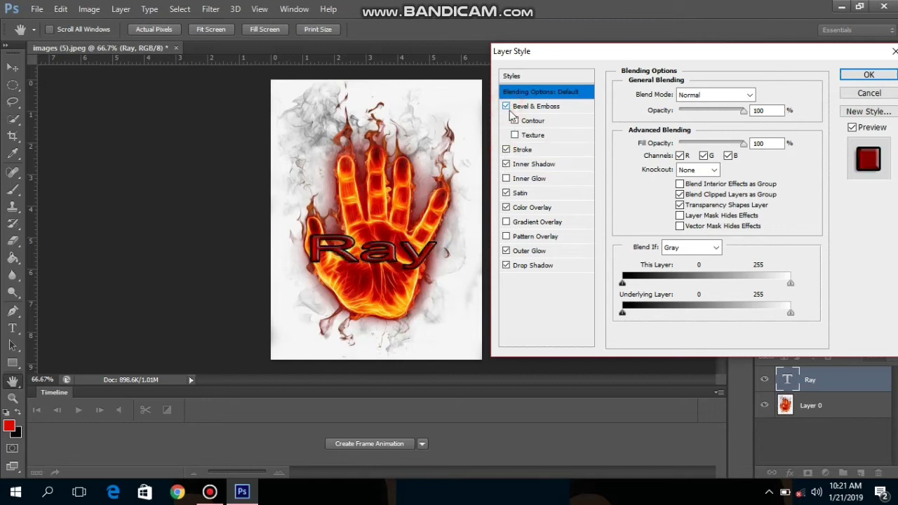
pyautogui.click(515, 121)
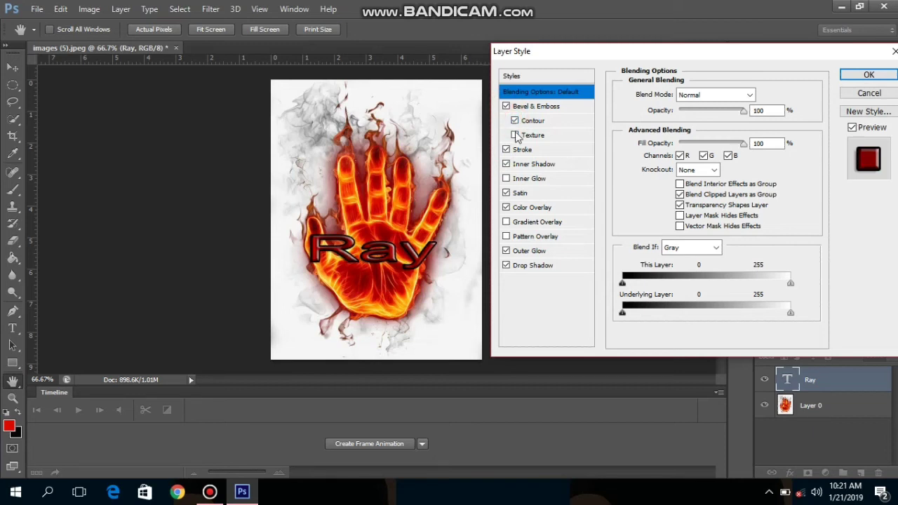
pyautogui.click(516, 136)
pyautogui.click(516, 135)
# Remove Ray's bevel and leave Knockout at None after trying Shallow.
pyautogui.click(515, 122)
pyautogui.click(506, 106)
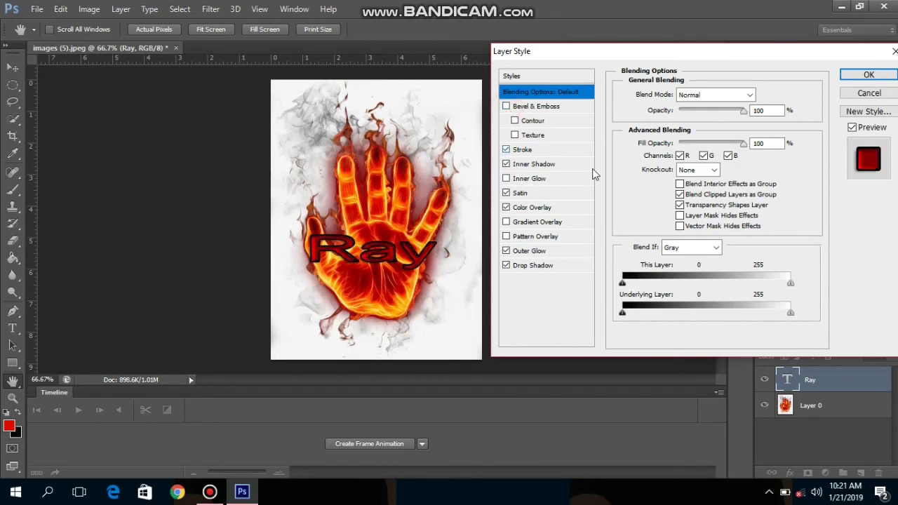
pyautogui.click(713, 170)
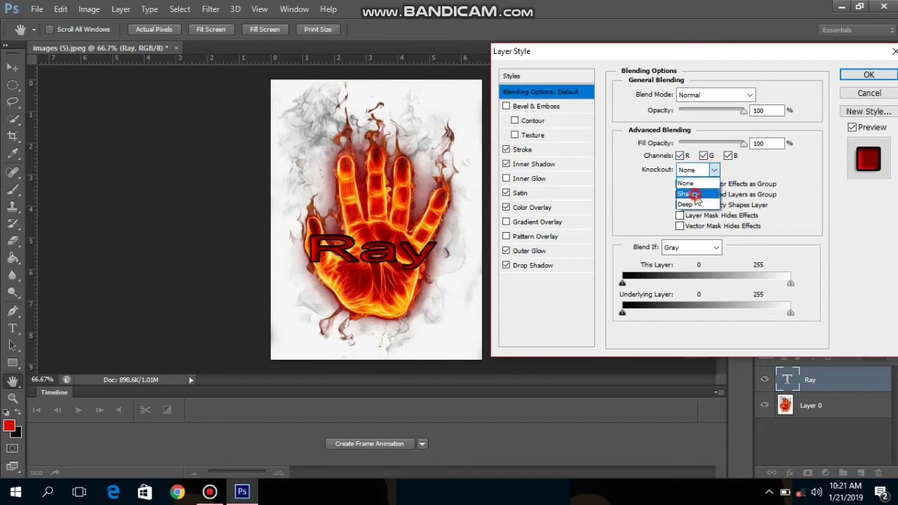
pyautogui.click(698, 194)
pyautogui.click(714, 171)
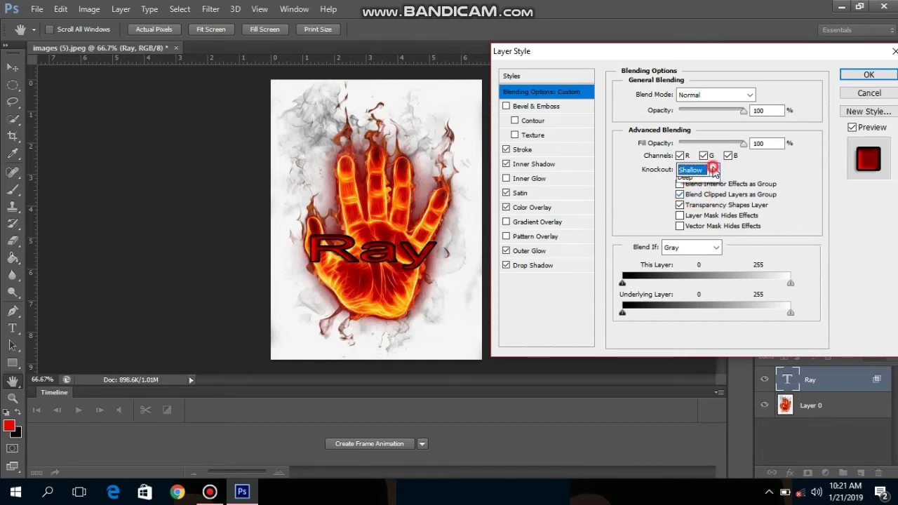
pyautogui.click(688, 183)
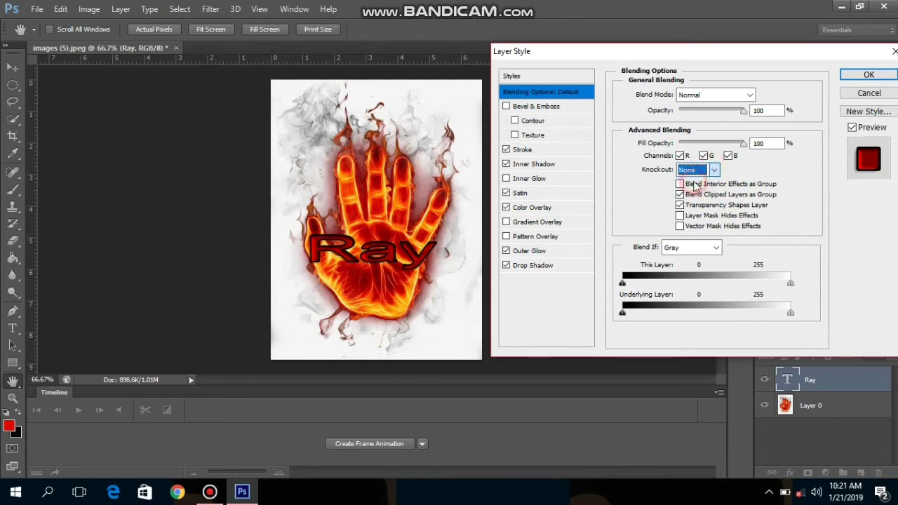
# Keep the stroke enabled and display its 3 px outside black settings.
pyautogui.click(506, 150)
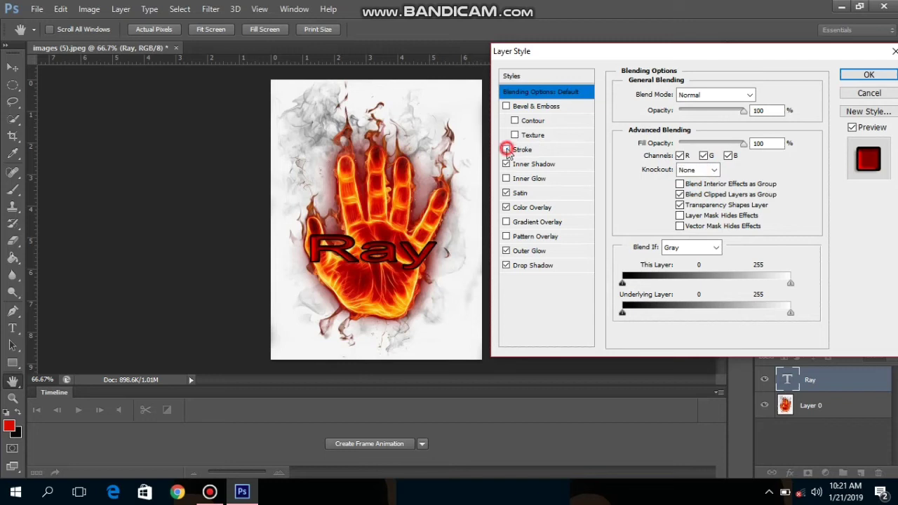
pyautogui.click(506, 151)
pyautogui.click(522, 150)
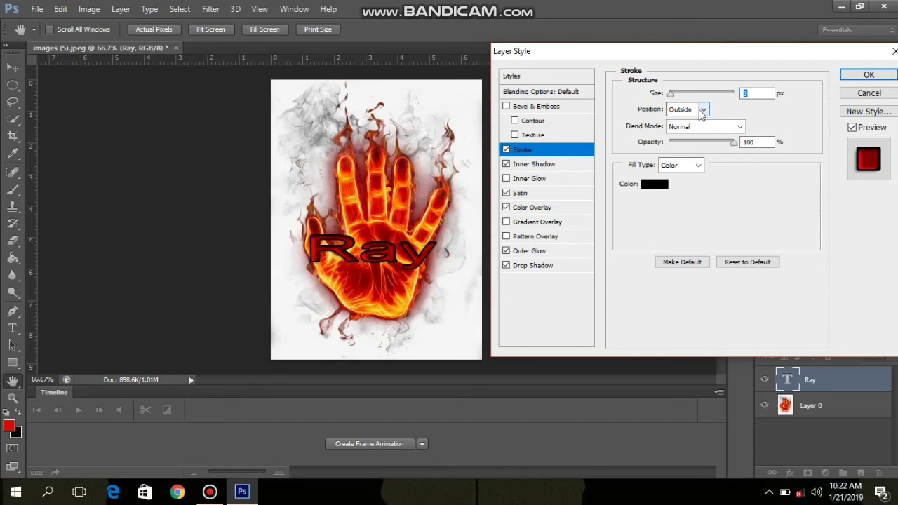
# Display Ray's inner shadow settings: black, Multiply, 75% opacity, 5 px distance.
pyautogui.click(543, 169)
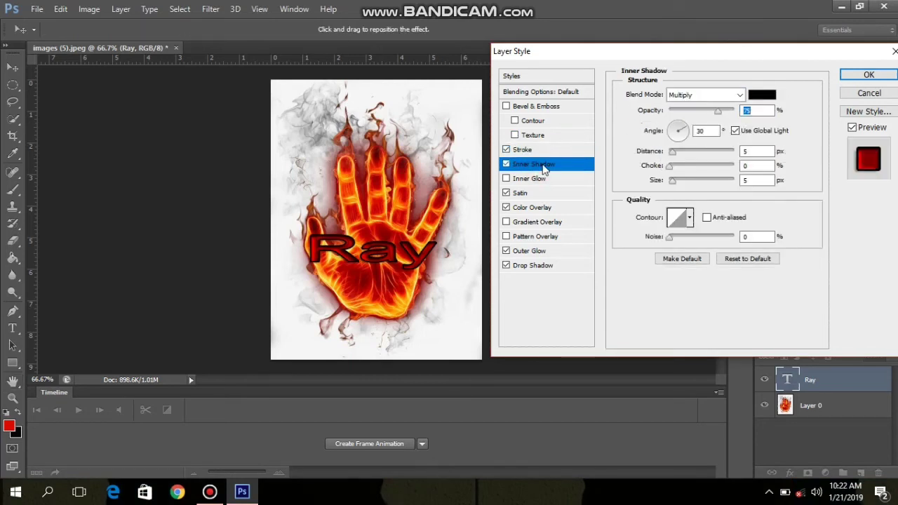
# Make Ray's inner shadow dark red (960500) sampled from the hand and apply the style.
pyautogui.click(763, 95)
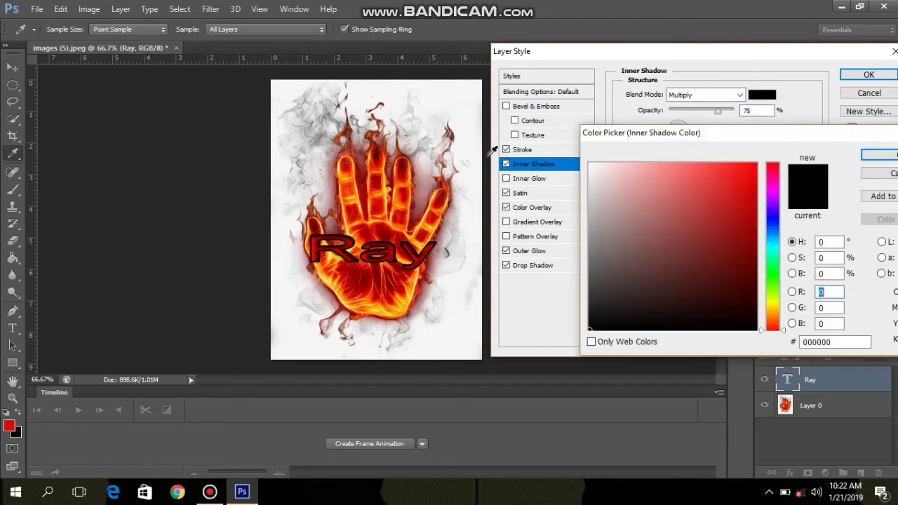
pyautogui.click(407, 170)
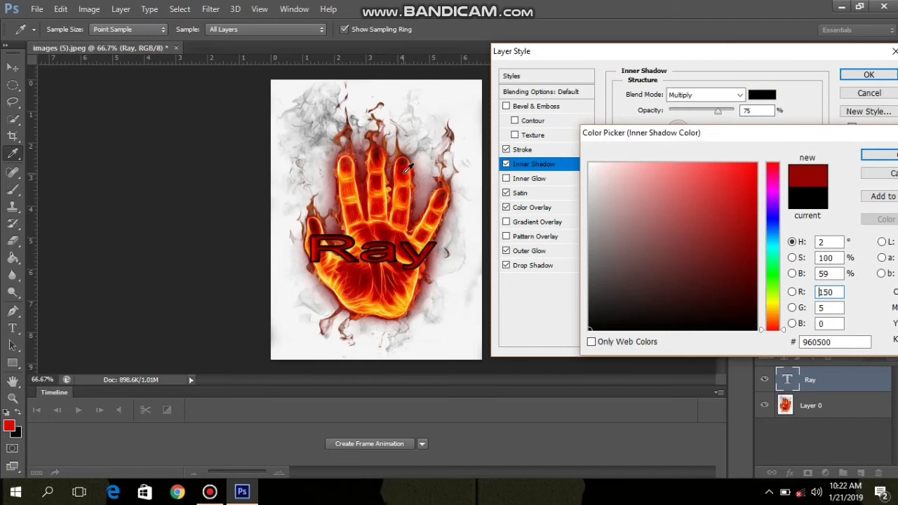
pyautogui.click(887, 155)
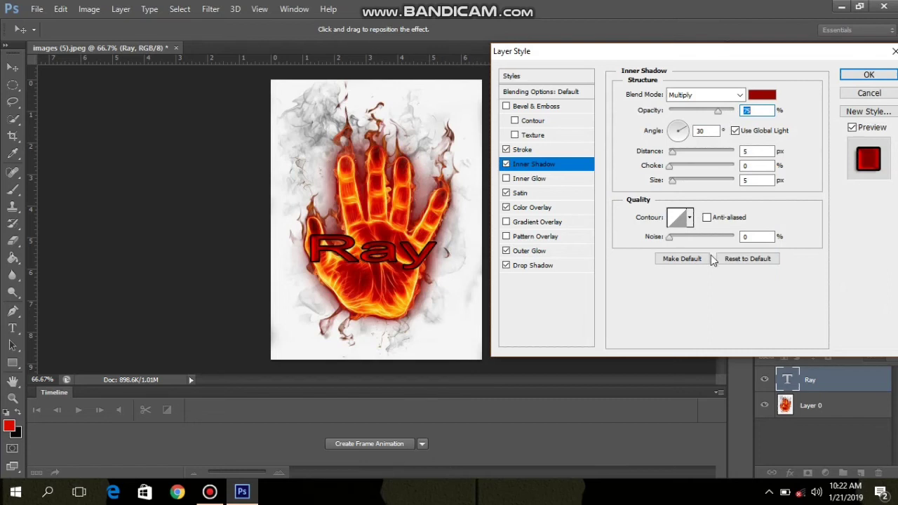
pyautogui.click(869, 75)
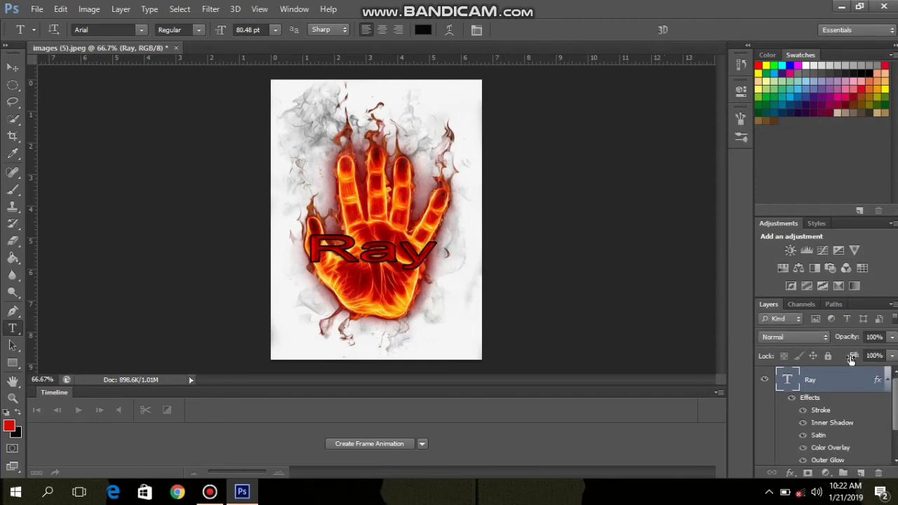
# Add a black Arial 'blaze' text layer below the hand, enlarged to about 69 pt.
pyautogui.click(888, 384)
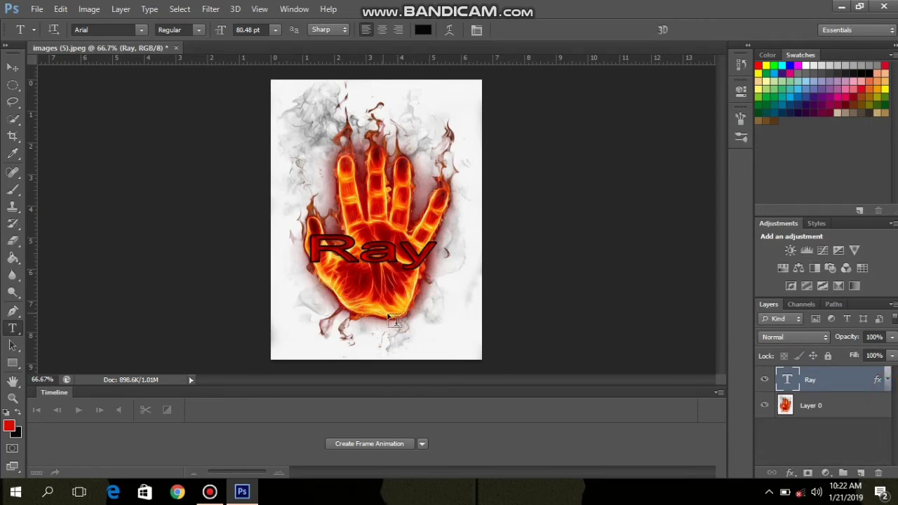
pyautogui.click(375, 327)
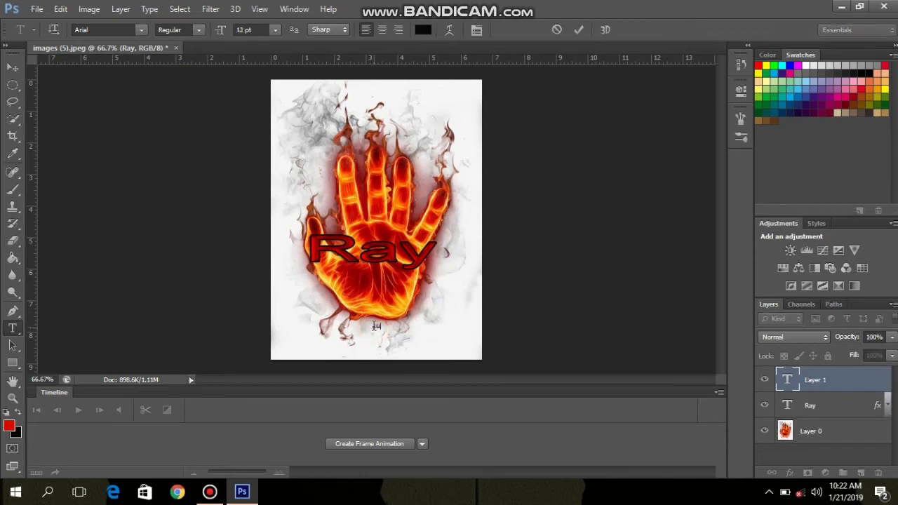
pyautogui.write('Ray')
pyautogui.moveTo(390, 334); pyautogui.dragTo(485, 364)
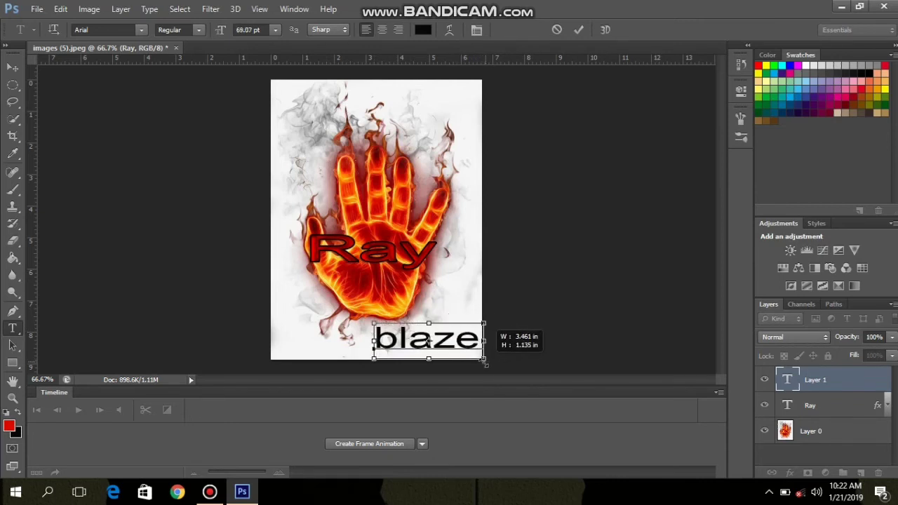
pyautogui.moveTo(485, 365); pyautogui.dragTo(486, 365)
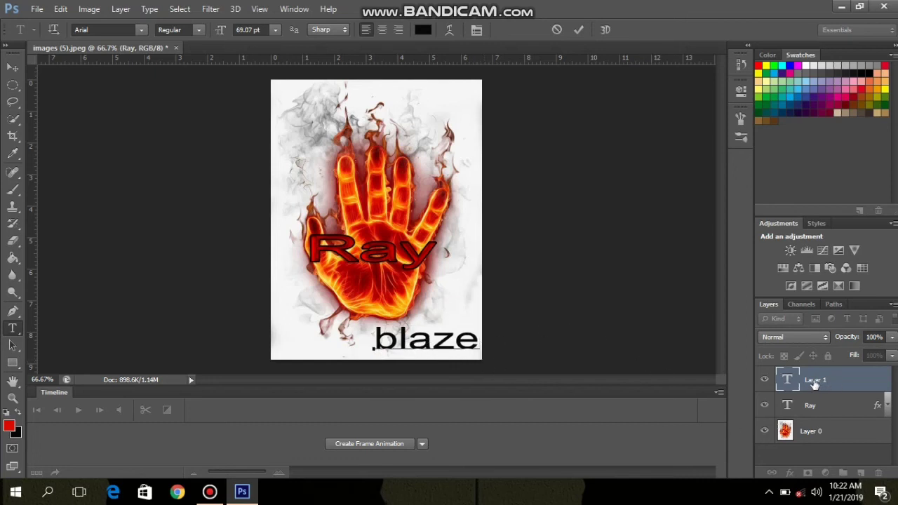
pyautogui.click(580, 29)
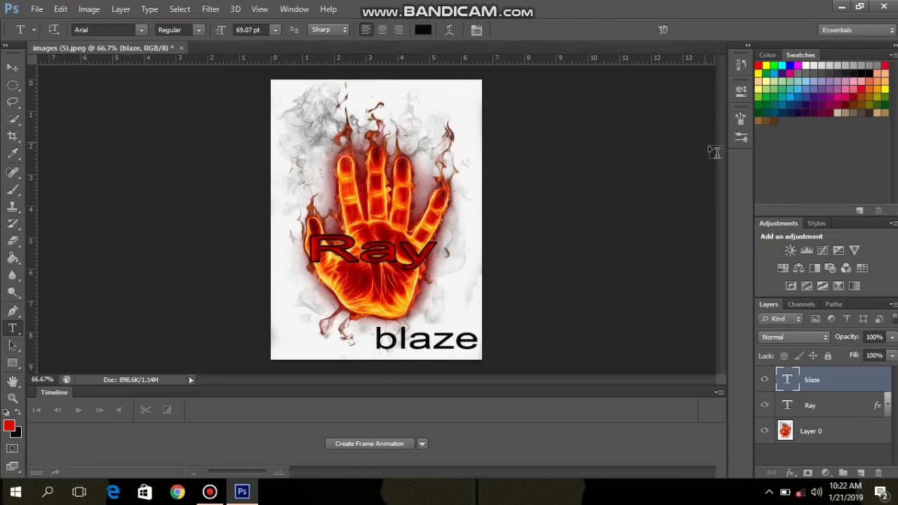
# Give blaze a drop shadow, outer glow, red color overlay and satin.
pyautogui.doubleClick(865, 382)
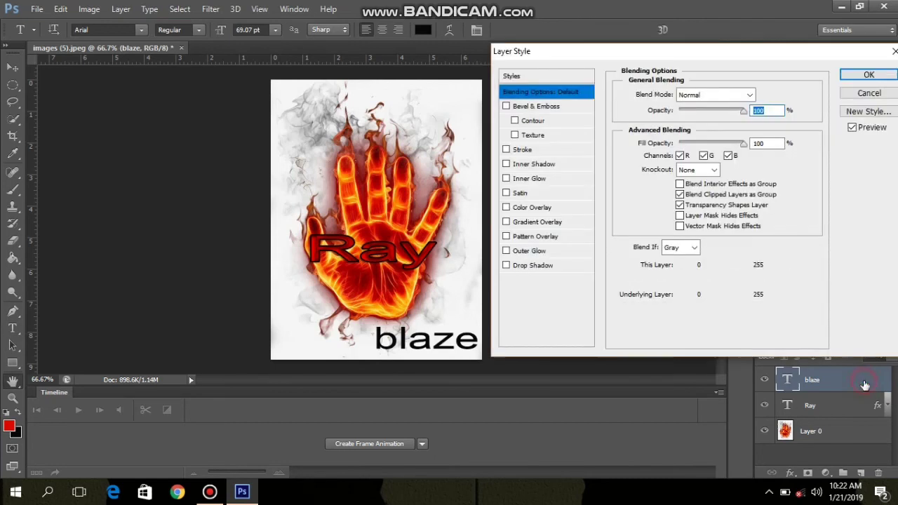
pyautogui.click(505, 266)
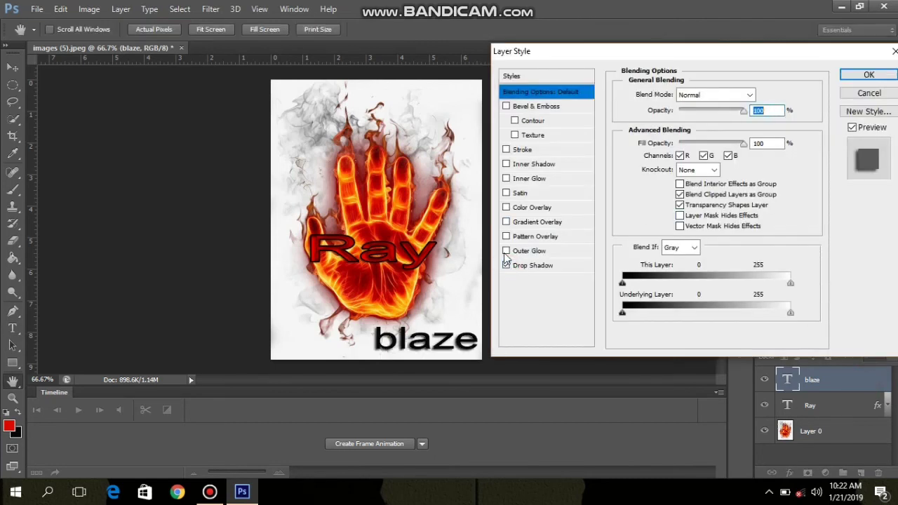
pyautogui.click(506, 251)
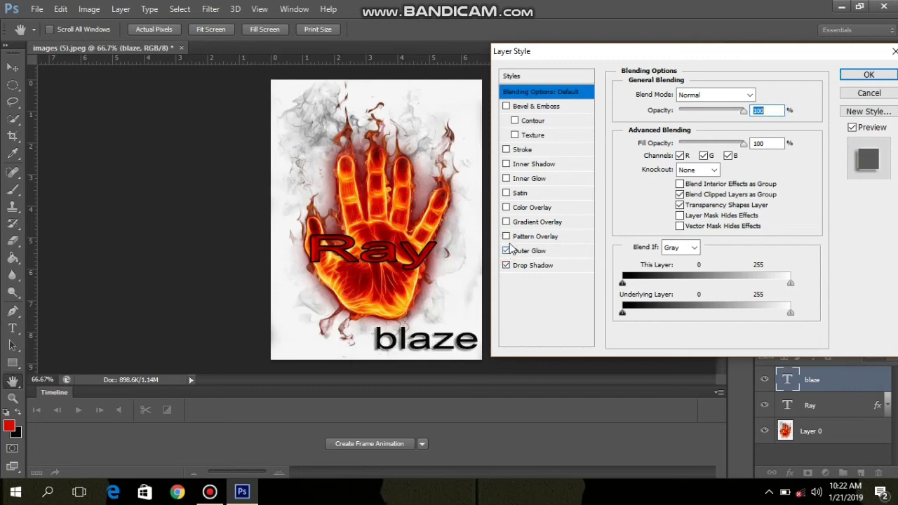
pyautogui.click(507, 237)
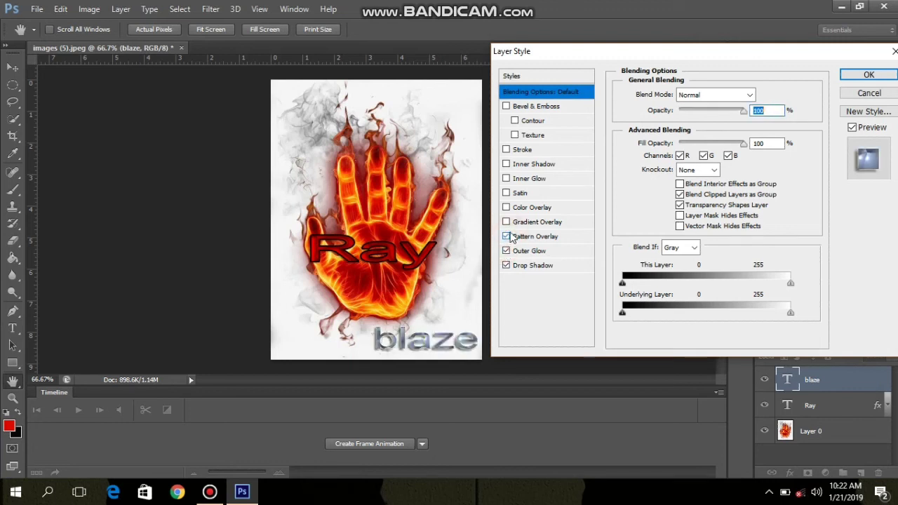
pyautogui.click(506, 237)
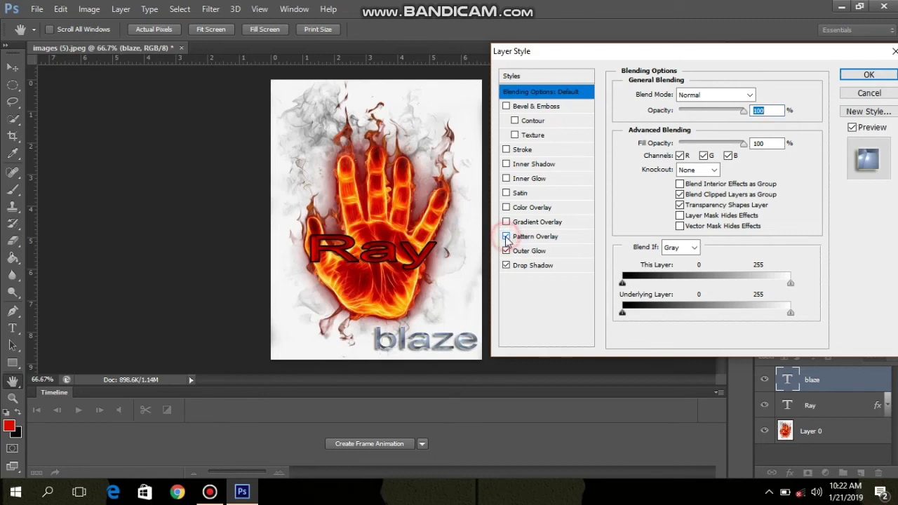
pyautogui.click(505, 209)
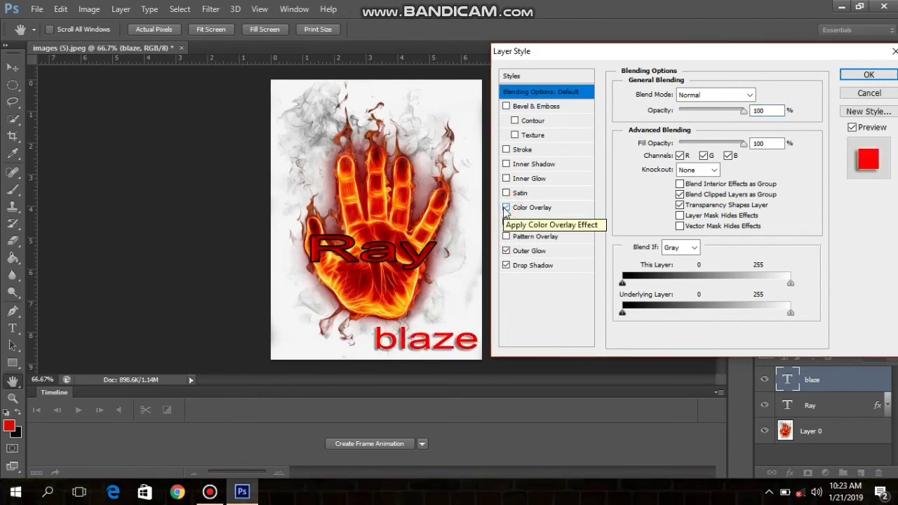
pyautogui.click(506, 194)
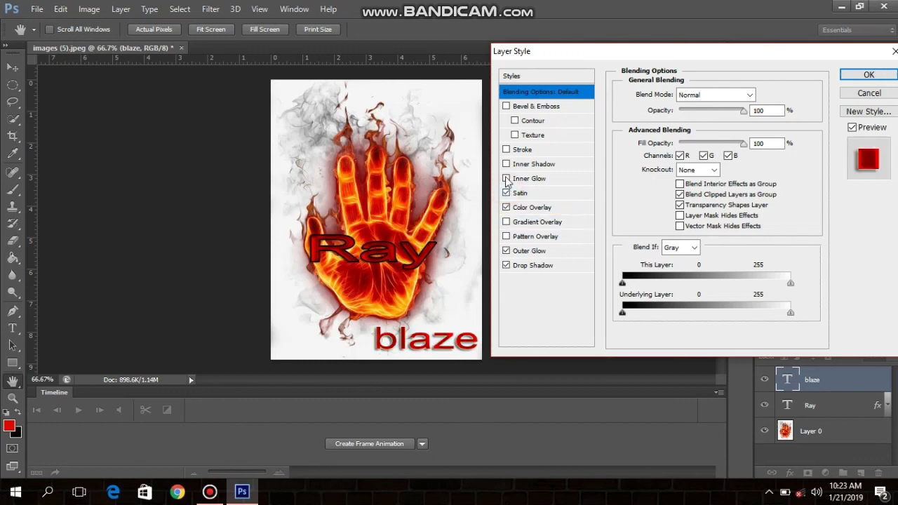
# Add an inner glow and dark stroke to blaze, leave bevel off, and apply the style.
pyautogui.click(506, 178)
pyautogui.click(506, 164)
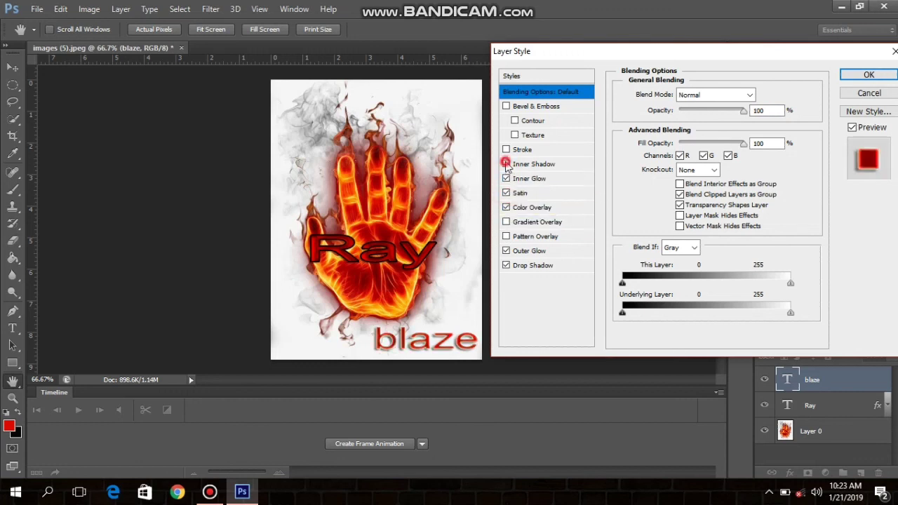
pyautogui.click(505, 150)
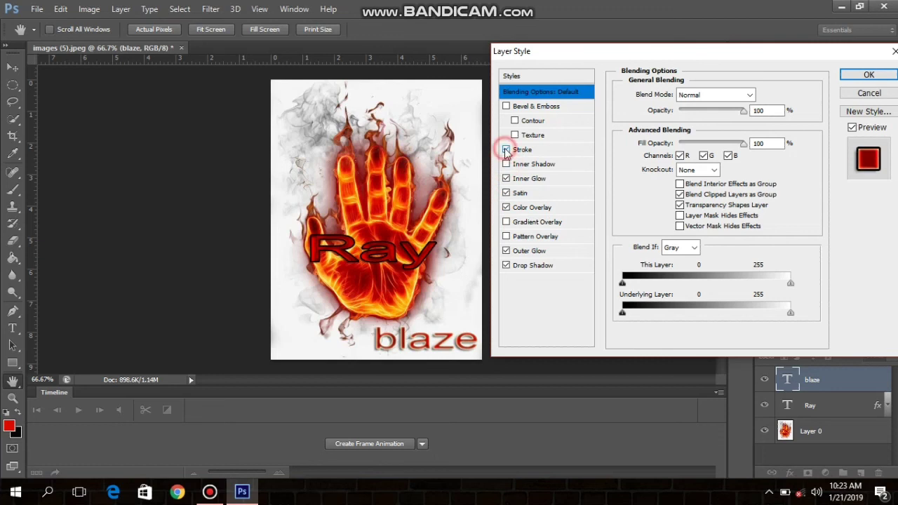
pyautogui.click(506, 106)
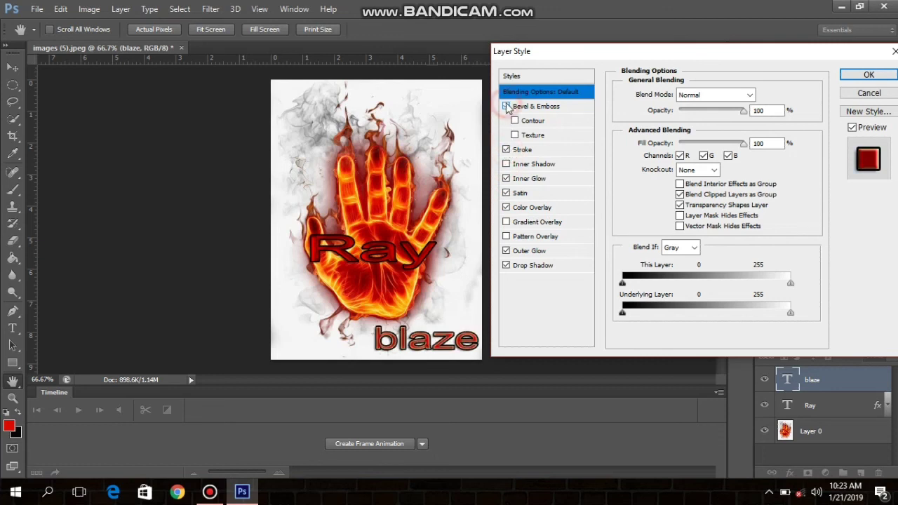
pyautogui.click(507, 106)
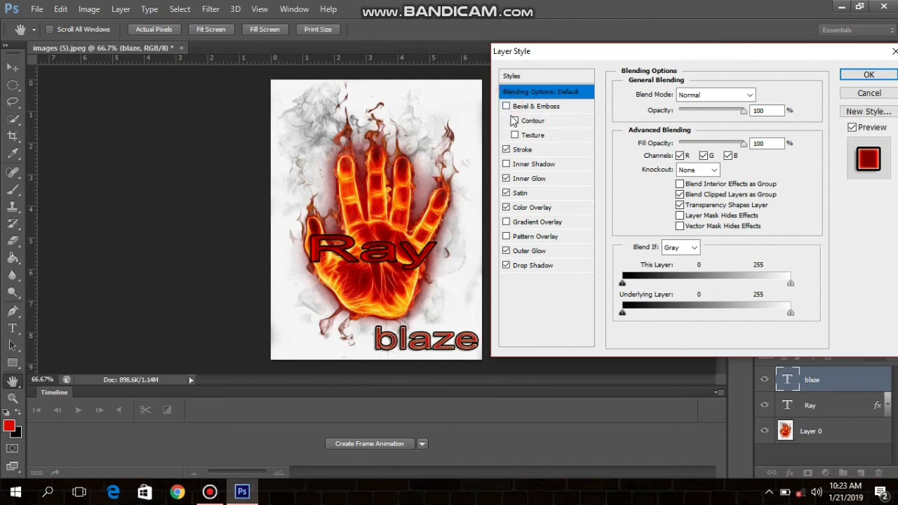
pyautogui.click(506, 106)
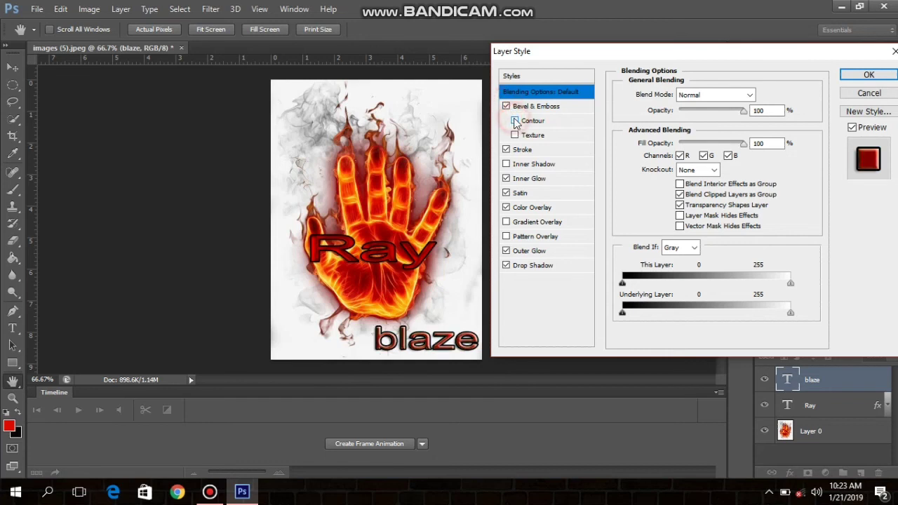
pyautogui.click(507, 106)
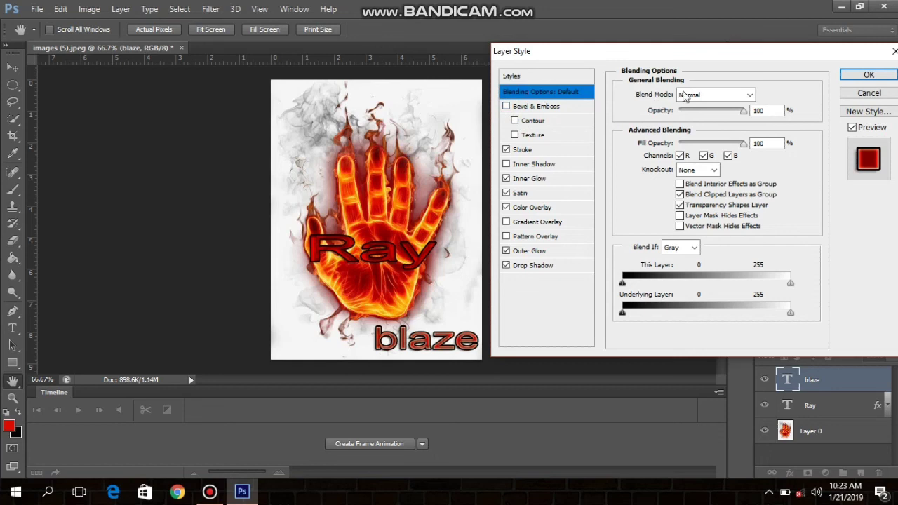
pyautogui.click(872, 75)
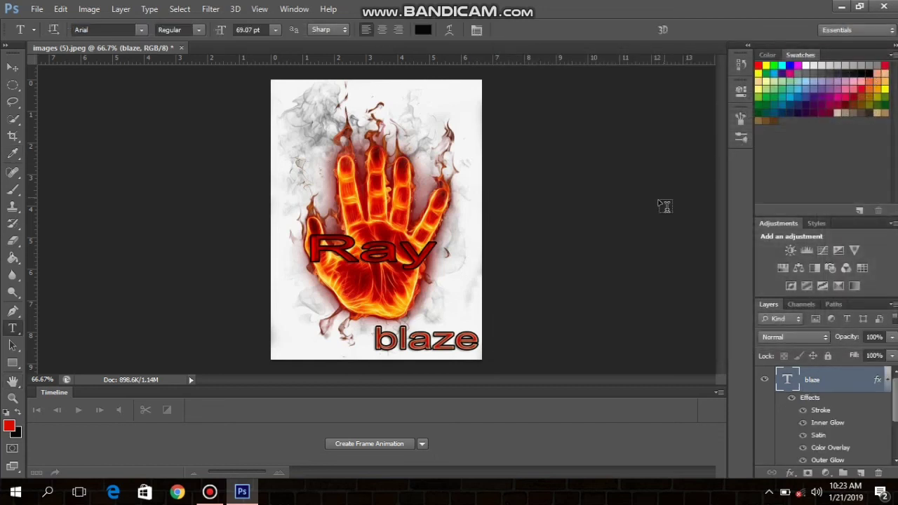
# Collapse the blaze effects list and open the Save As dialog.
pyautogui.click(887, 380)
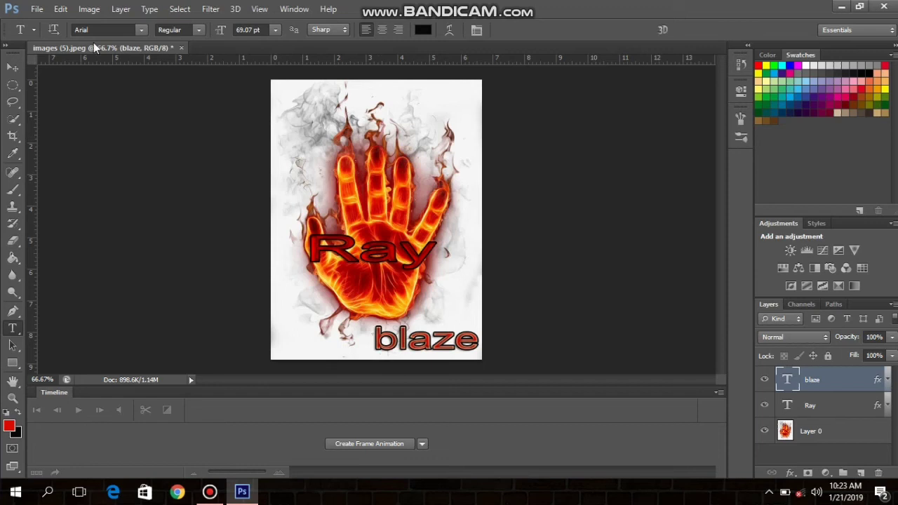
pyautogui.click(30, 9)
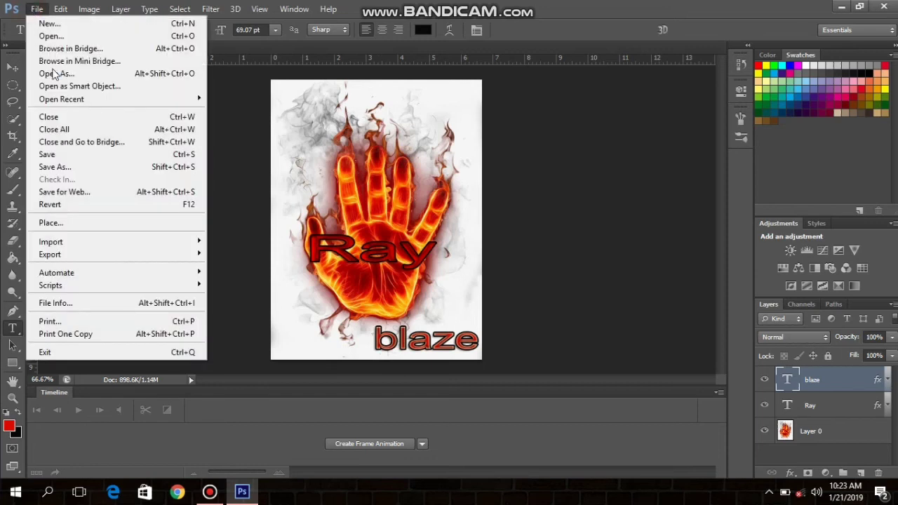
pyautogui.click(80, 168)
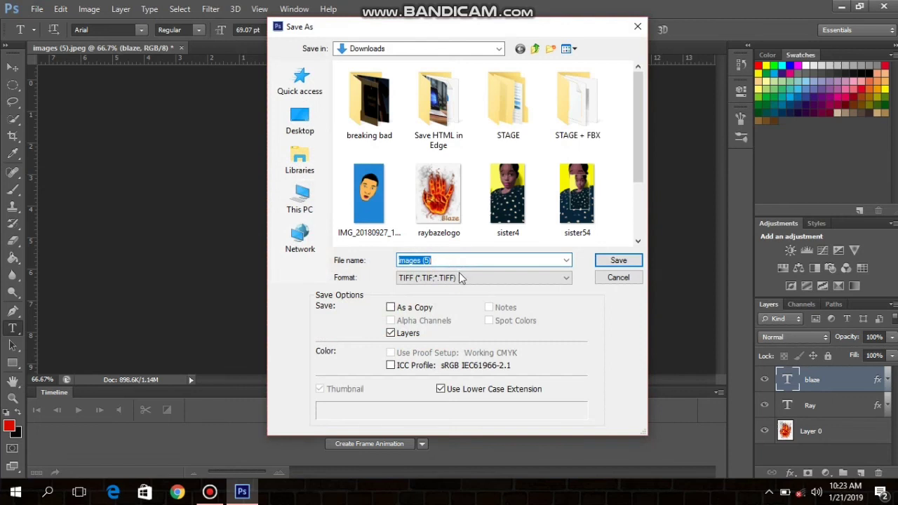
# Set the save format to JPEG, naming the copy images (5).jpg in Downloads.
pyautogui.click(461, 278)
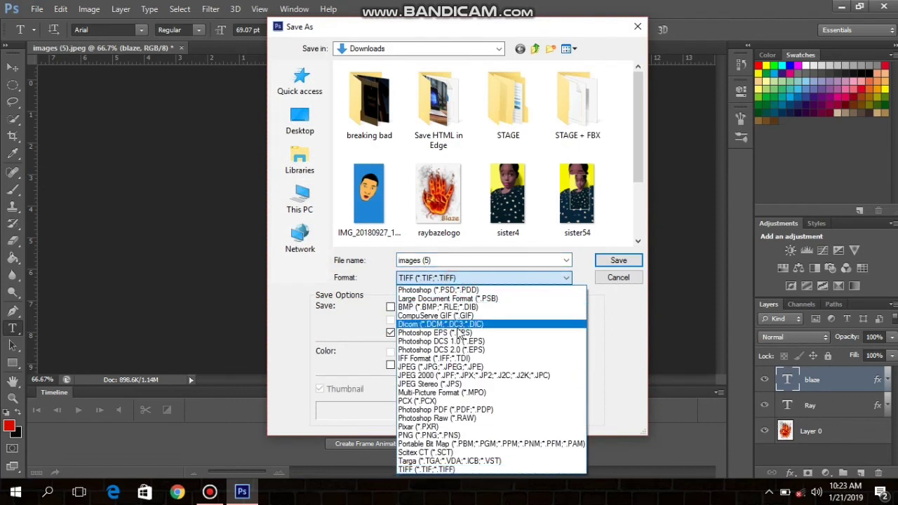
pyautogui.click(457, 365)
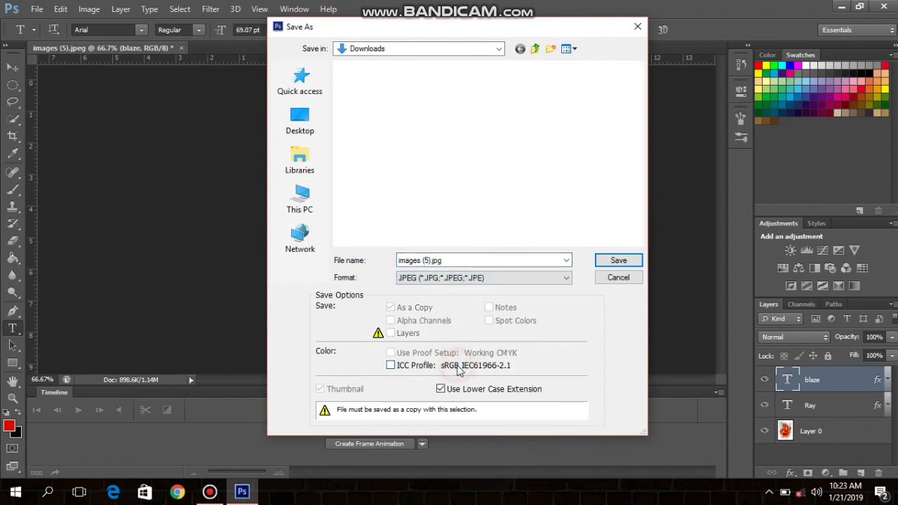